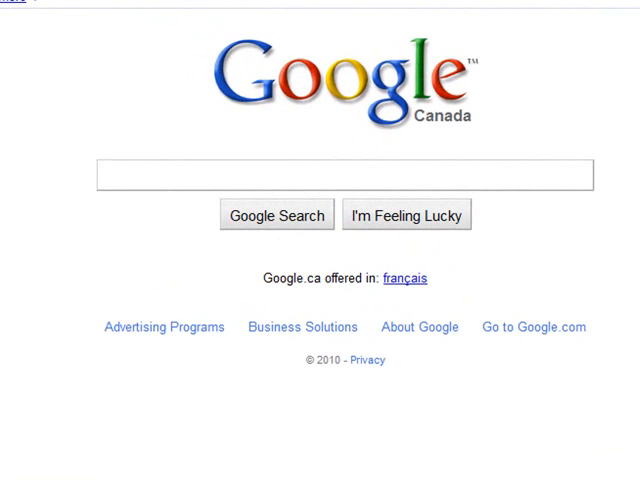
- Search Google for 'frostwire', go to FrostWire.com and download the 4.20.3 Windows installer
click(229, 178)
text(frso)
key(BackSpace)
key(BackSpace)
text(o)
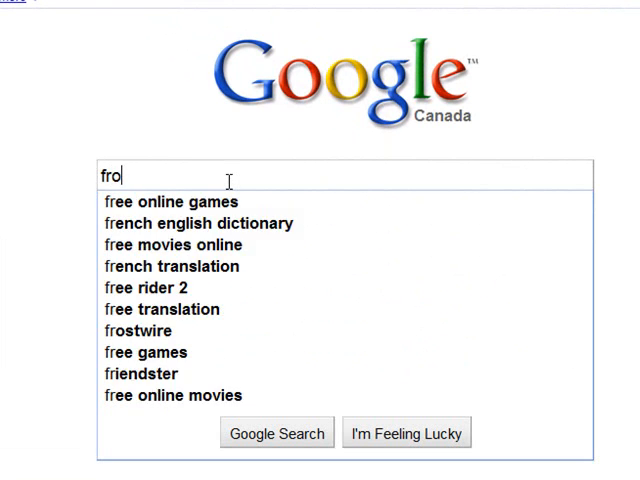
text(stwire)
key(Return)
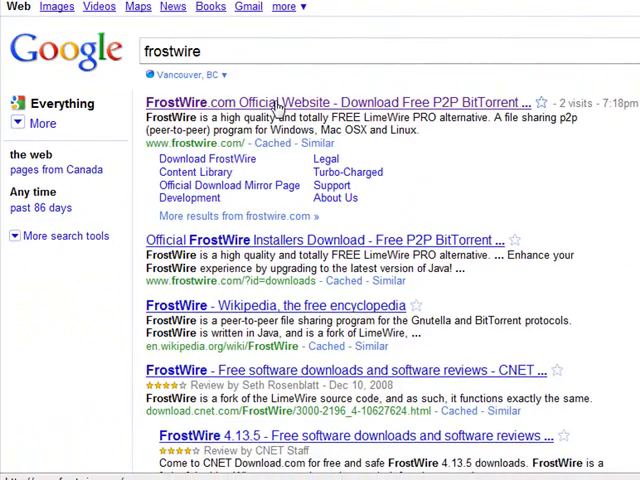
click(280, 103)
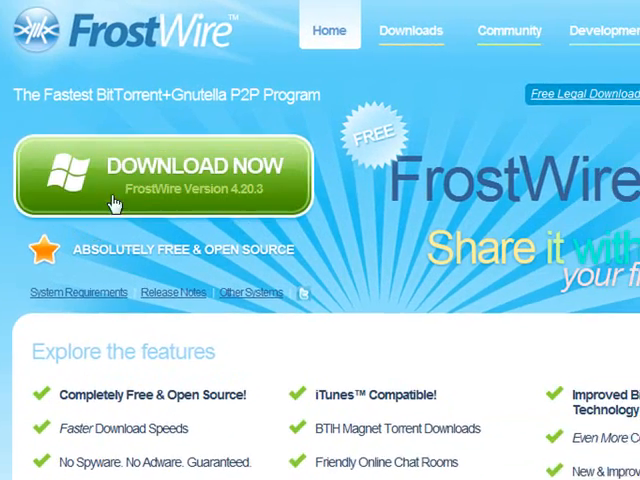
click(138, 187)
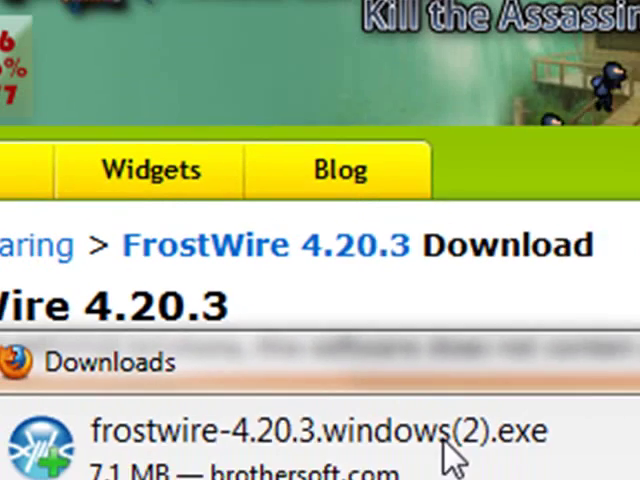
- Run the downloaded exe and accept default components, location and toolbar pages until installing starts
double_click(488, 410)
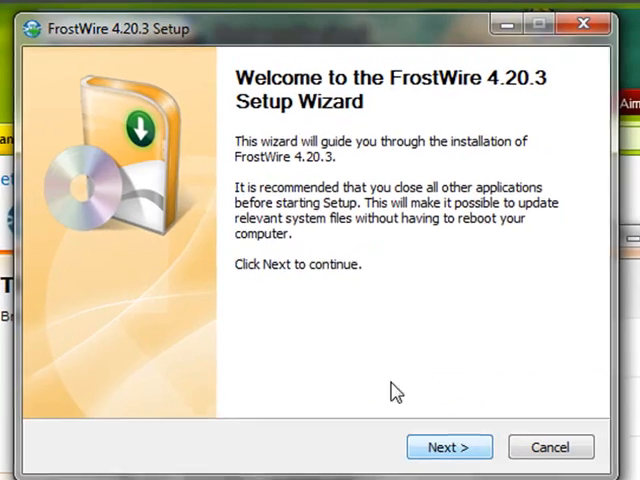
click(445, 440)
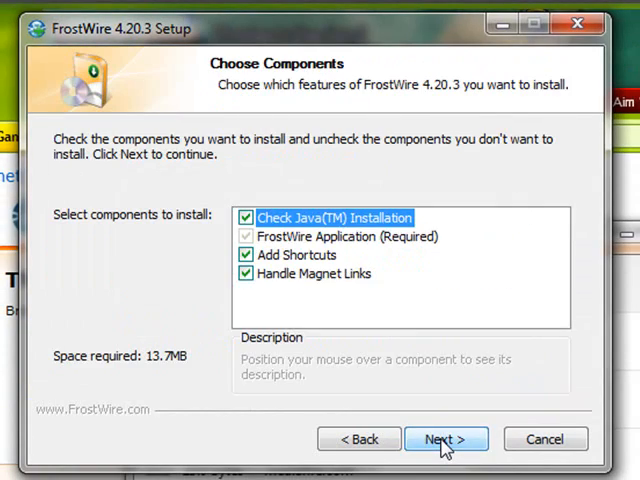
click(445, 440)
click(445, 440)
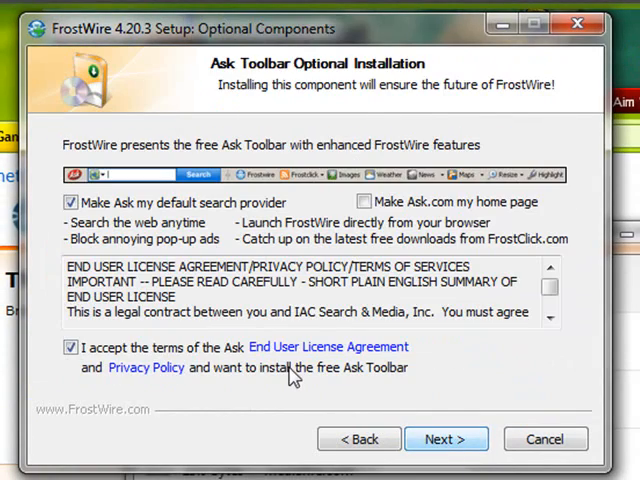
click(461, 441)
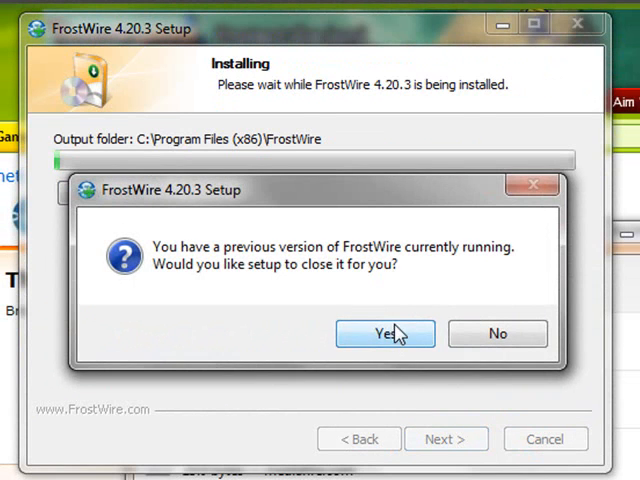
- Answer Yes so setup closes the running old FrostWire and completes installation
click(386, 334)
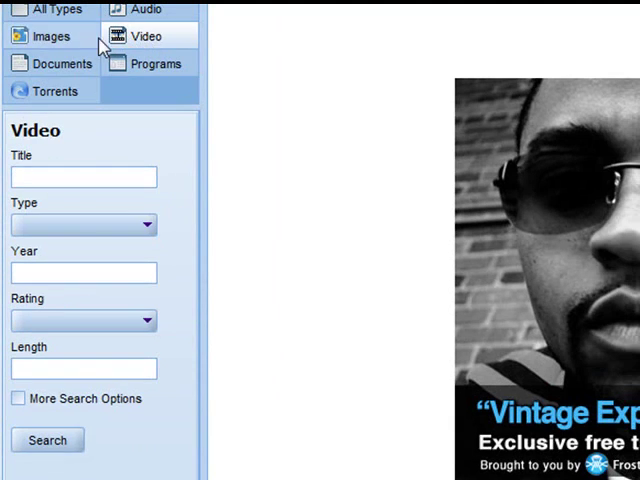
click(52, 36)
click(74, 63)
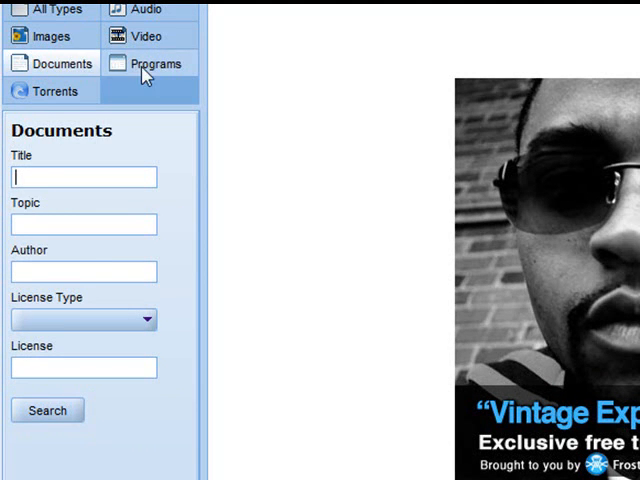
click(143, 66)
click(70, 91)
click(131, 9)
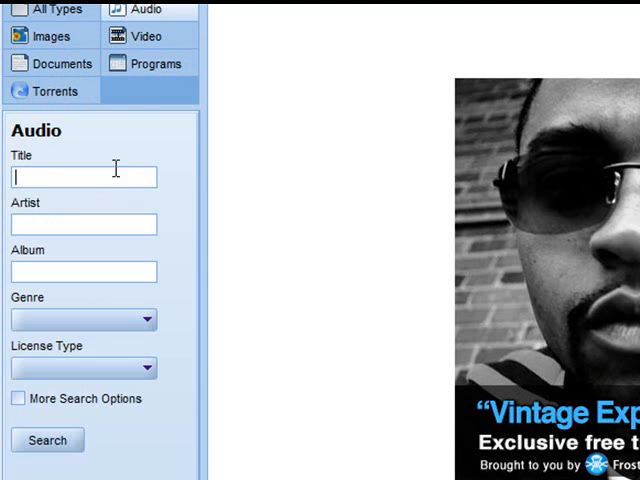
click(155, 36)
click(146, 9)
click(150, 38)
click(51, 36)
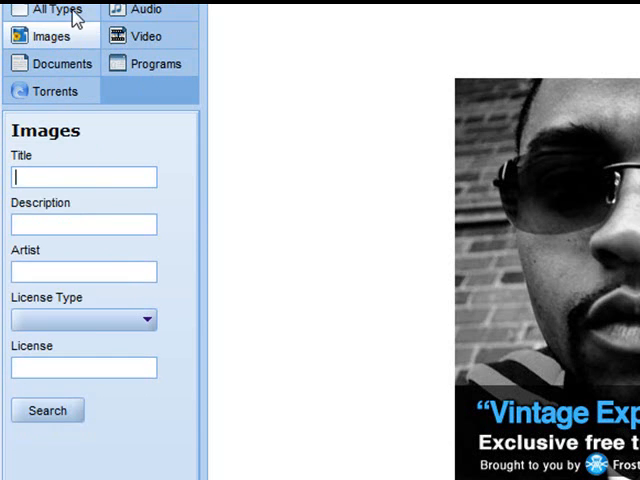
click(57, 9)
click(135, 36)
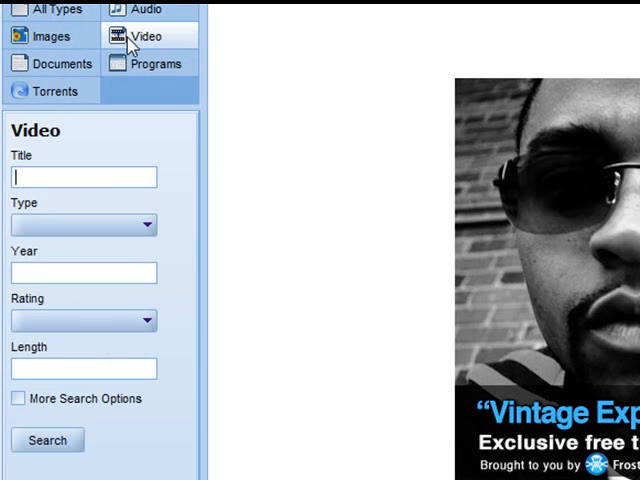